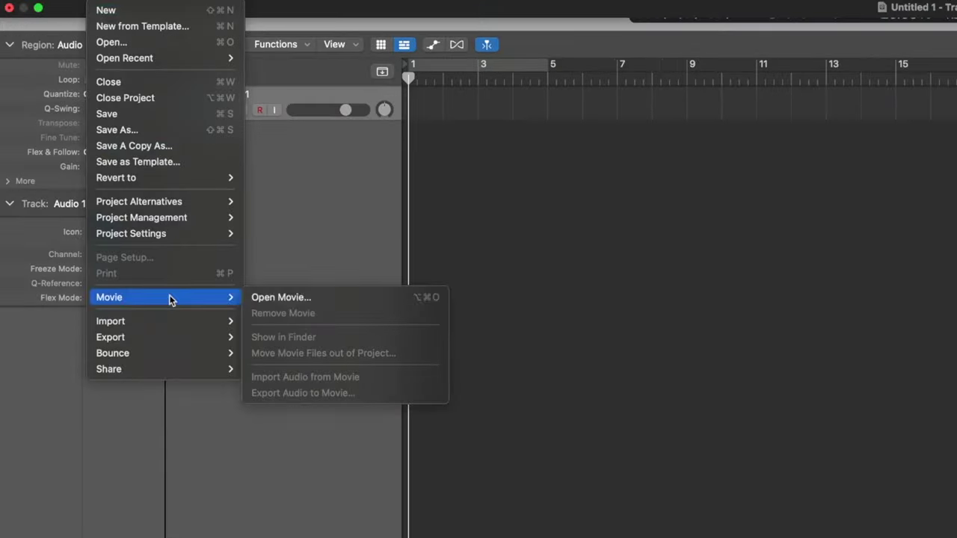
Open the scoring-competition movie with its audio extracted and set the project to 48000 Hz.
left_click(275, 297)
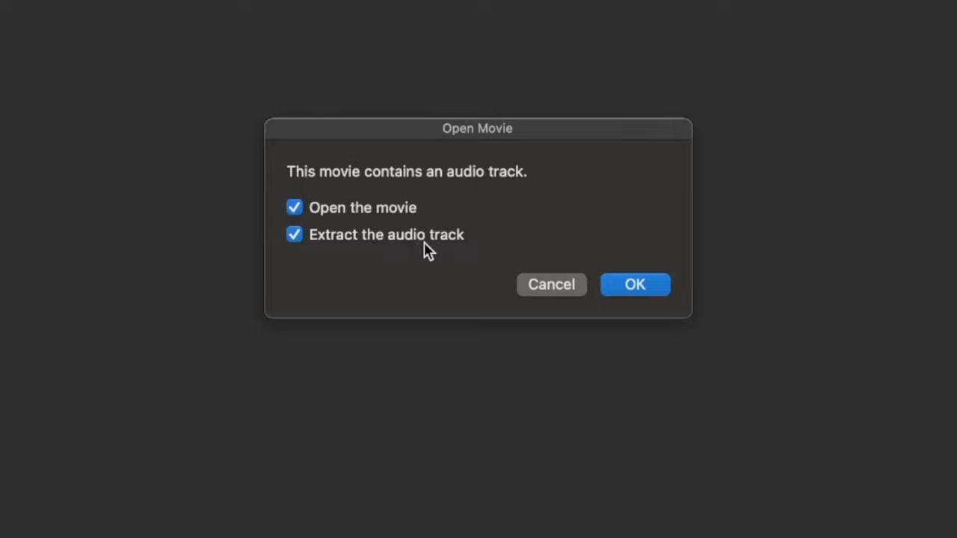
key("Return")
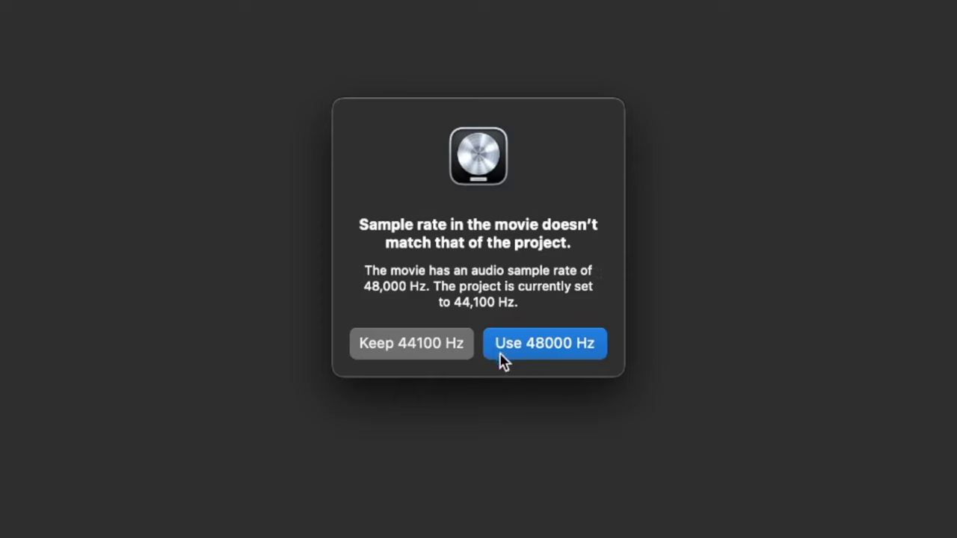
left_click(528, 347)
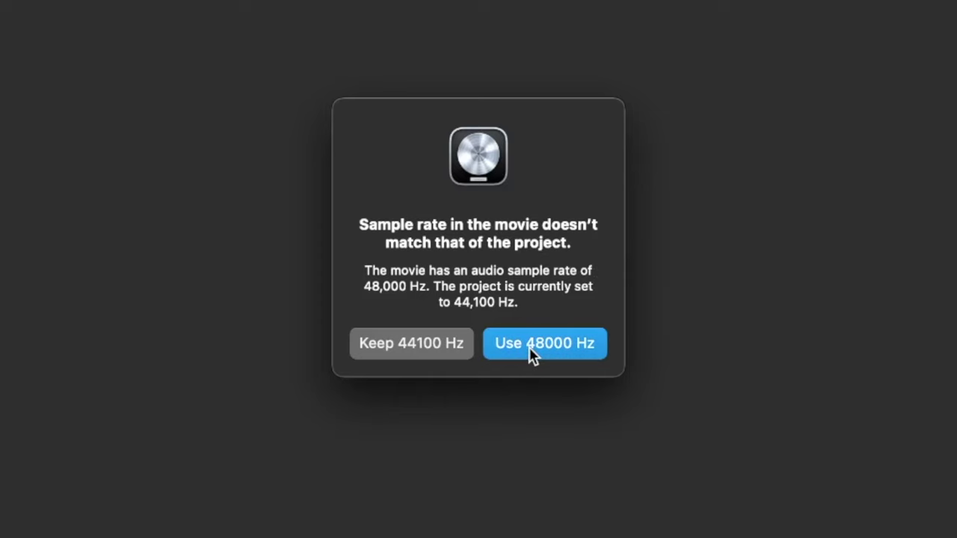
left_click(528, 346)
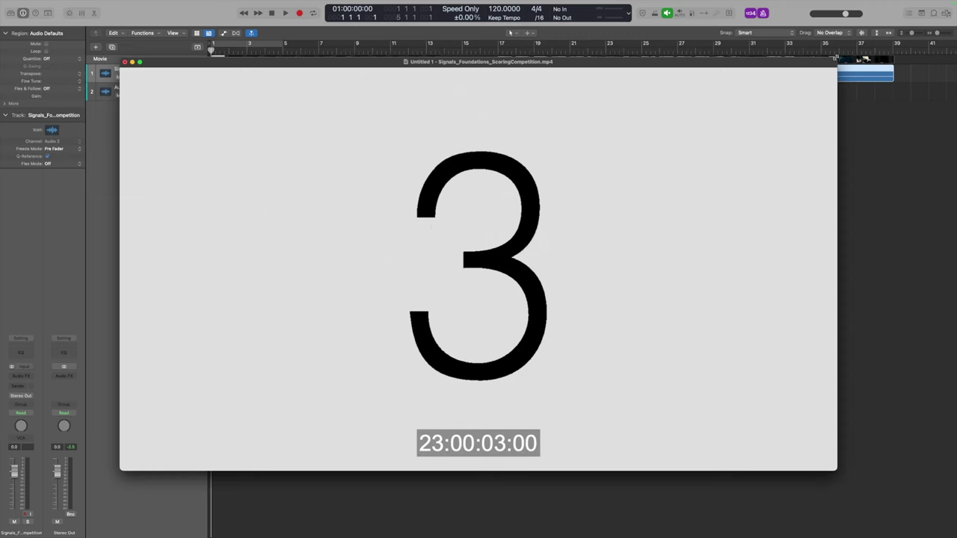
Shrink the movie window, dock it into the inspector, then float it again.
left_click_drag(836, 62, 498, 241)
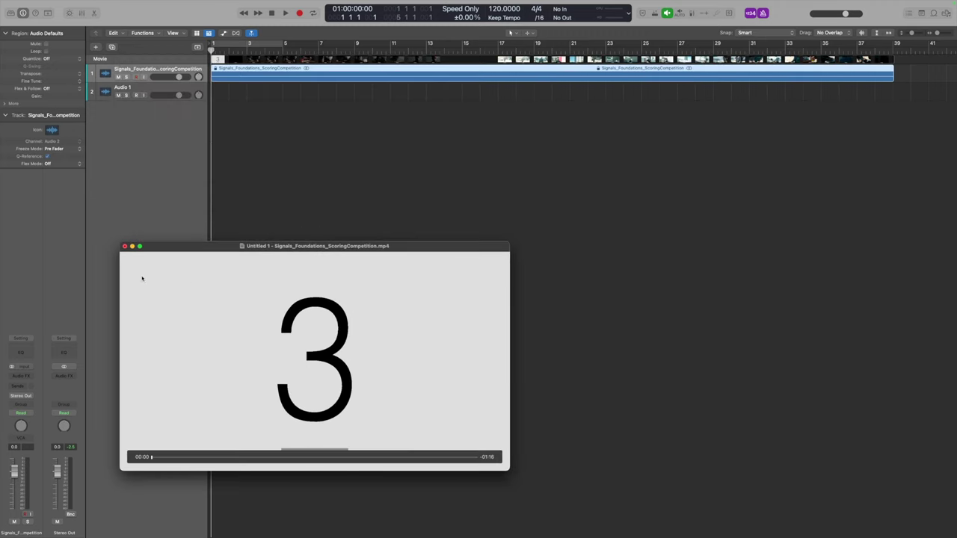
left_click(125, 246)
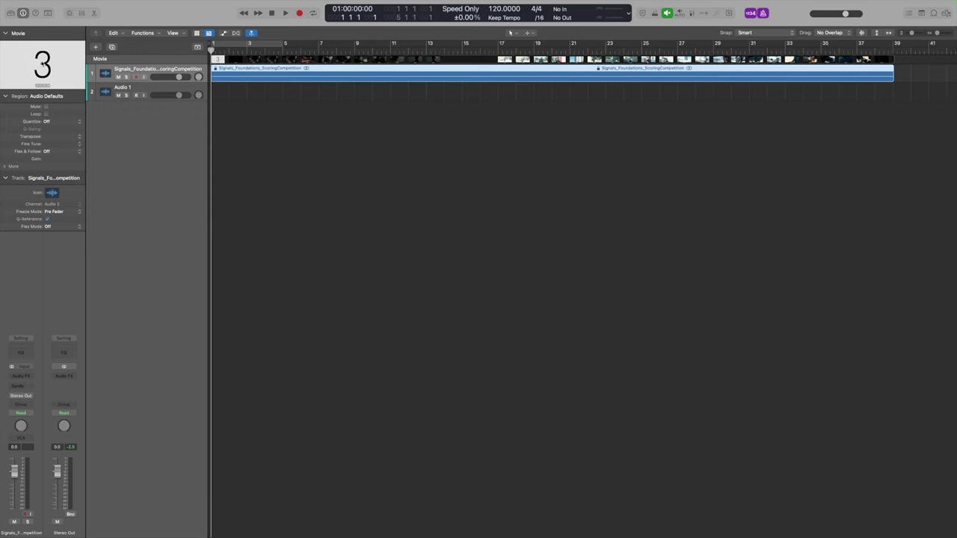
left_click(43, 63)
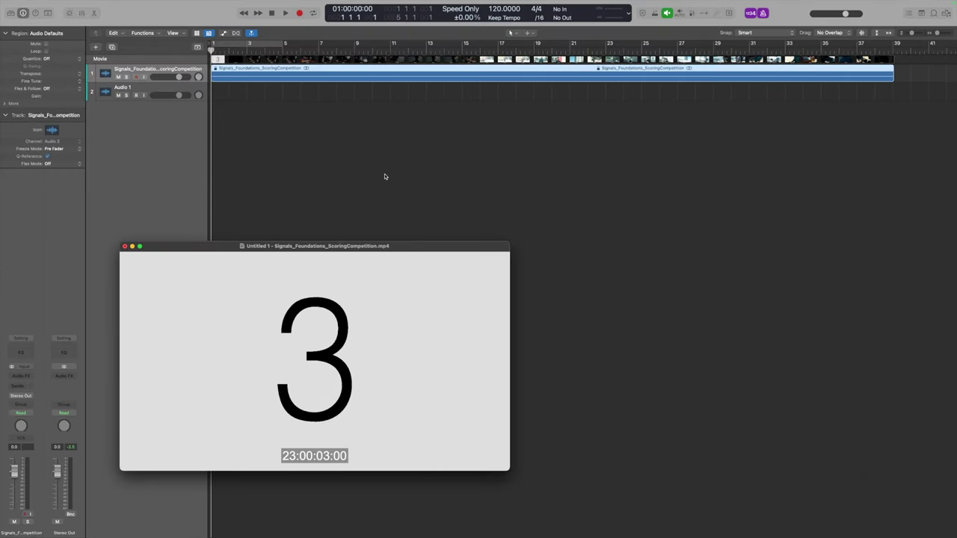
Play through the countdown leader and stop the playhead at 01:00:02:23.
key("space")
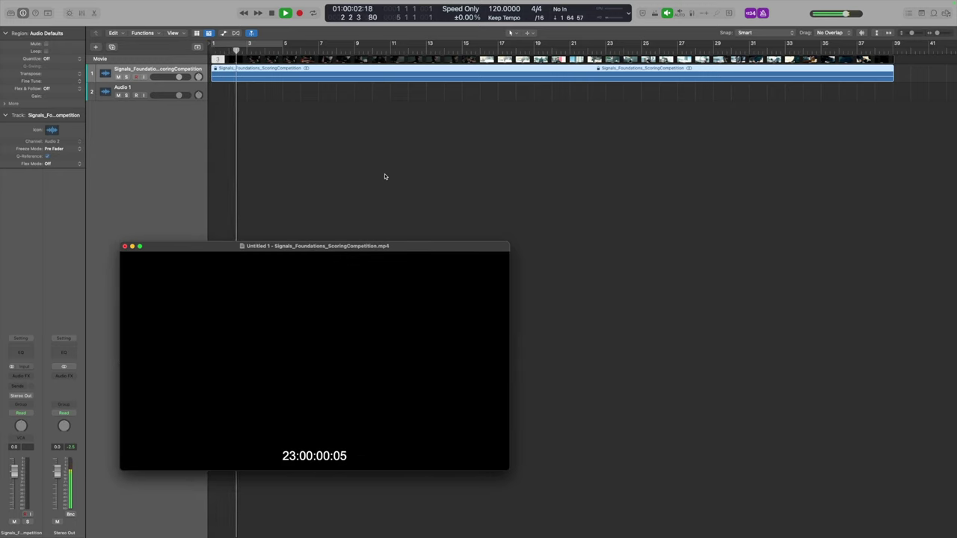
key("space")
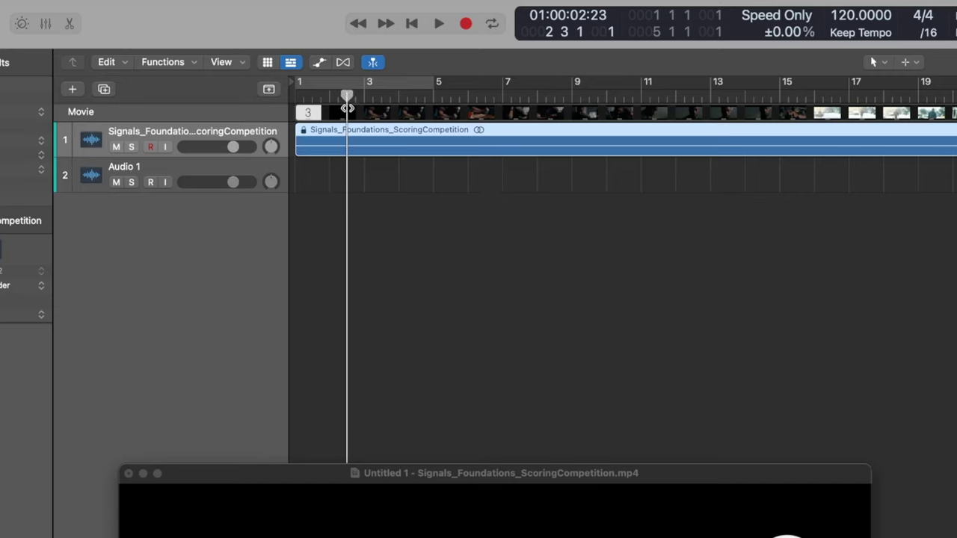
Enlarge the movie track thumbnails, zoom in, and frame-step the playhead to 01:00:03:00.
left_click_drag(261, 122, 262, 180)
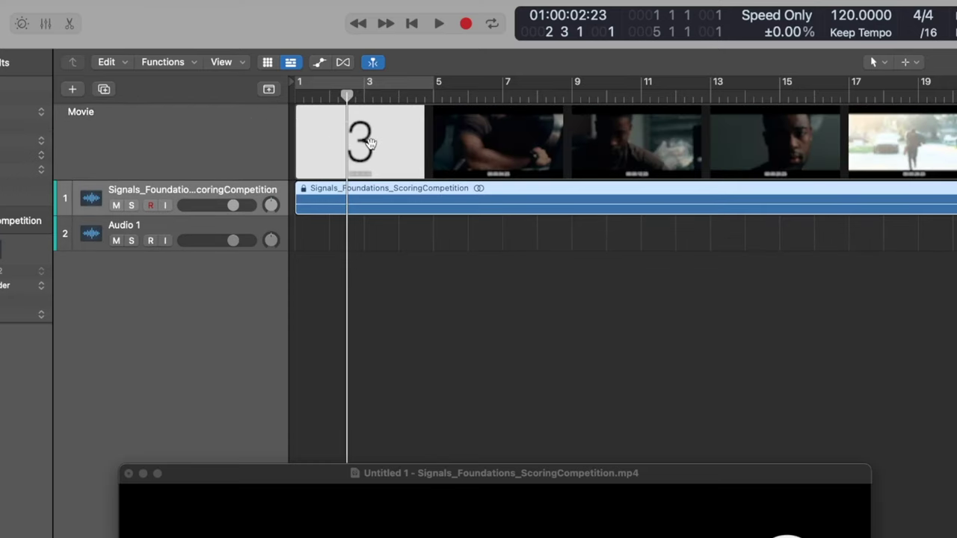
key("super+Right")
key("super+Right")
key("super+Right")
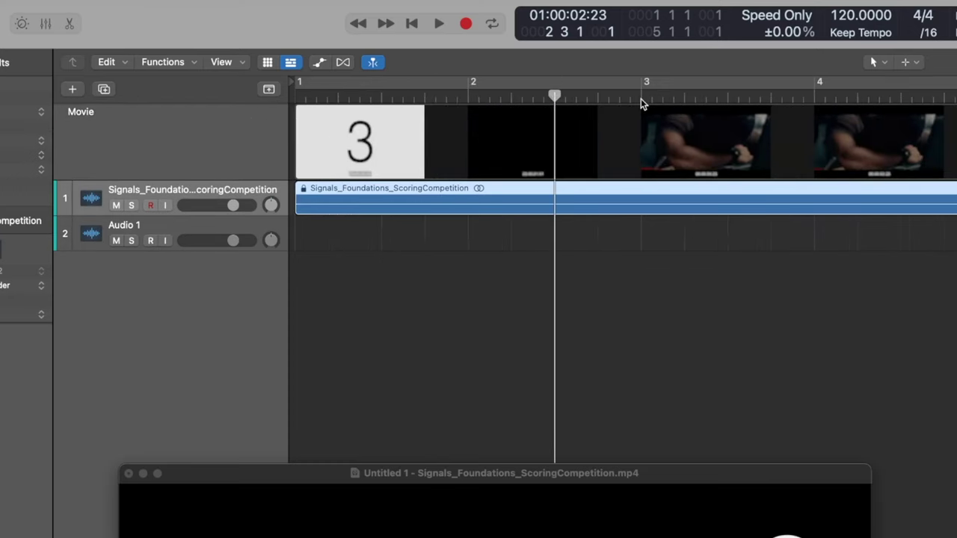
key("super+Right")
key("super+Right")
key("super+Right")
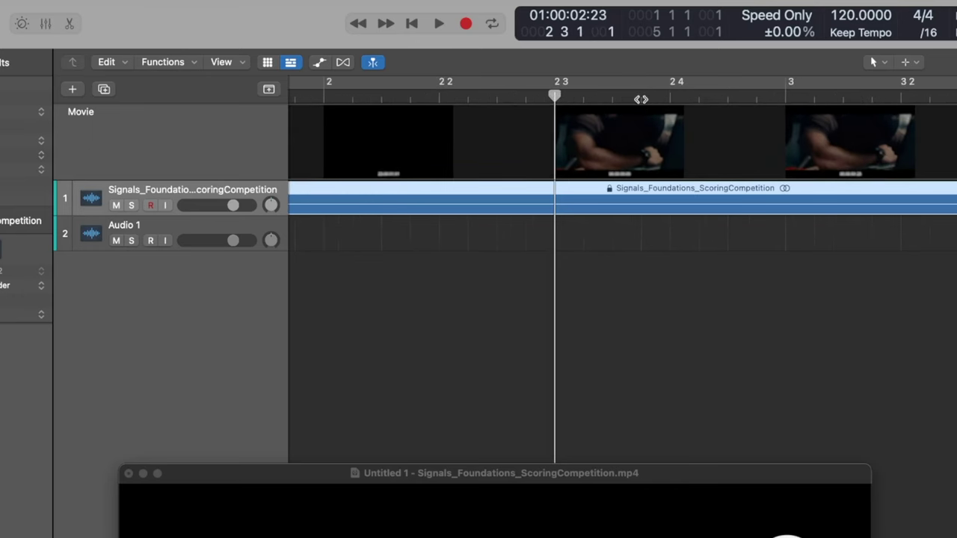
key("Right")
key("Left")
key("Right")
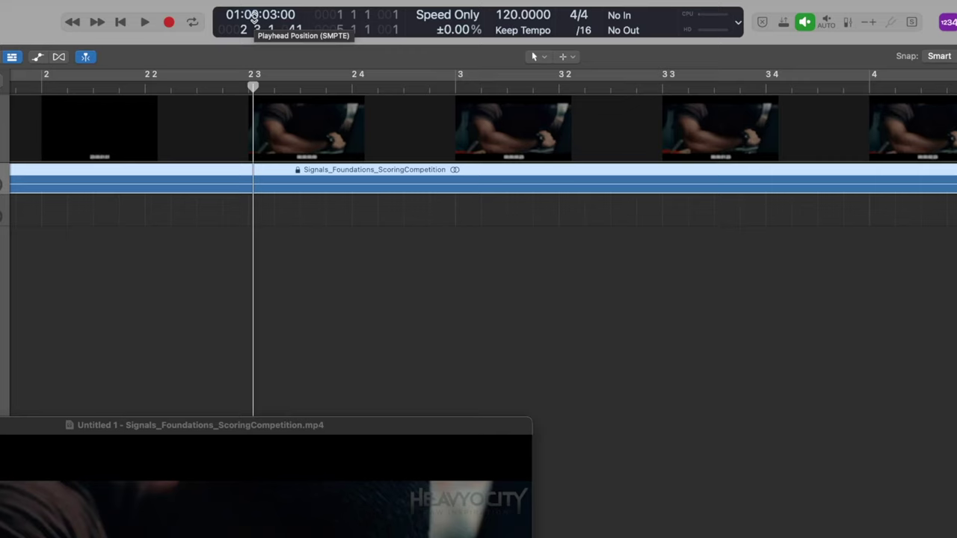
Copy the 01:00:03:00 SMPTE timecode from the LCD and show the list editors.
left_click(735, 17)
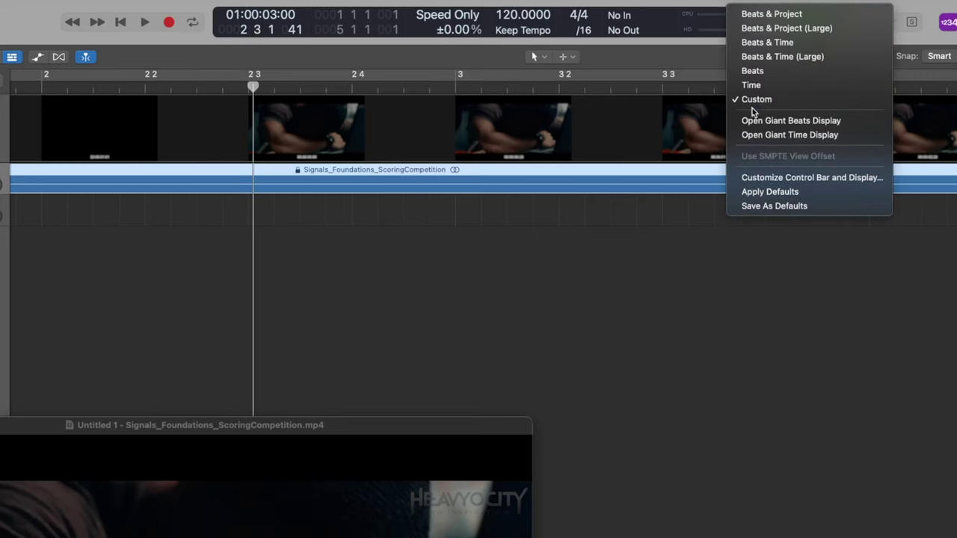
left_click(343, 174)
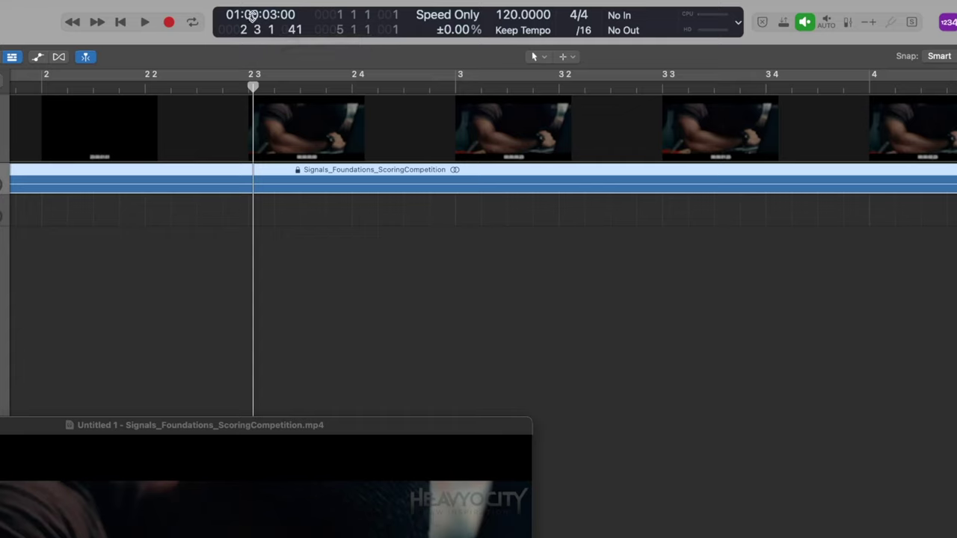
double_click(253, 15)
key("super+c")
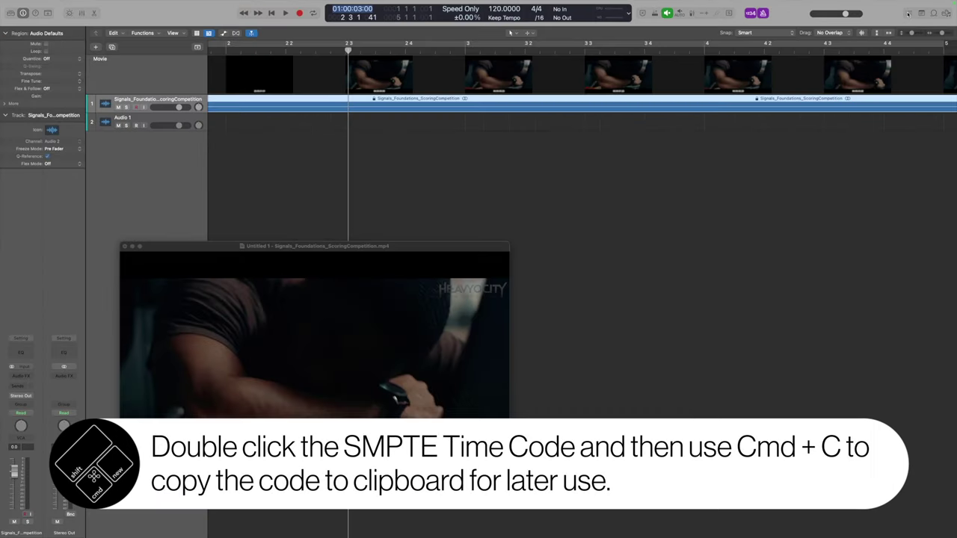
left_click(908, 13)
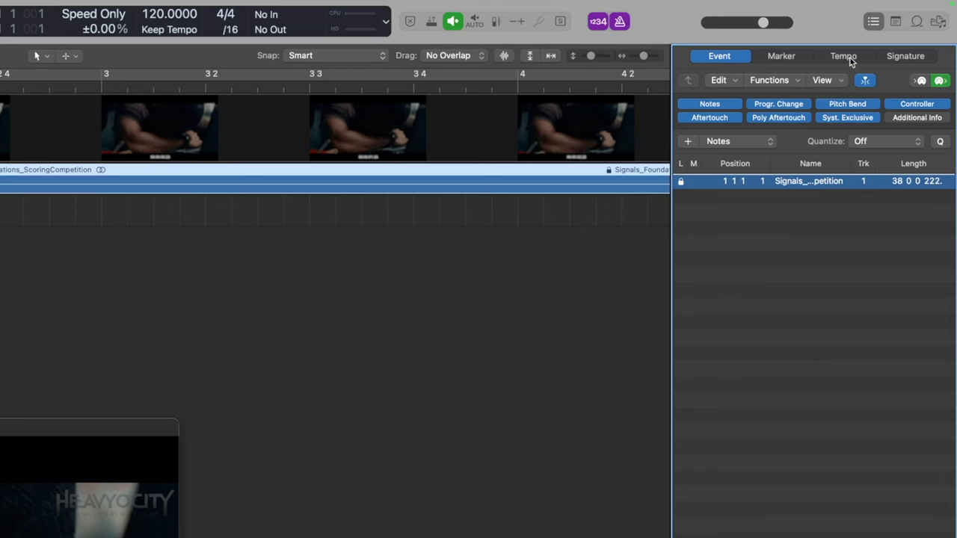
Add a tempo event at bar 3 and lock its SMPTE position to 01:00:03:00.
left_click(845, 57)
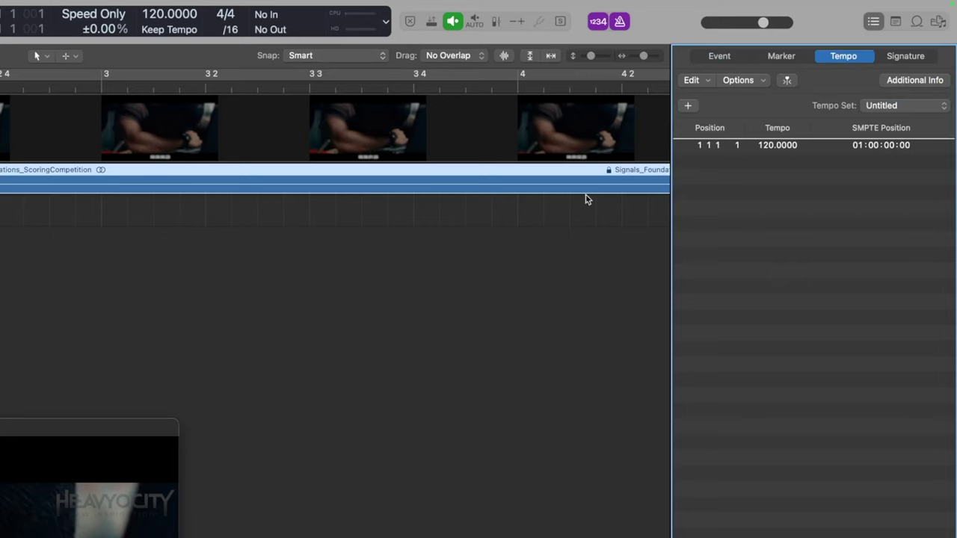
left_click(102, 84)
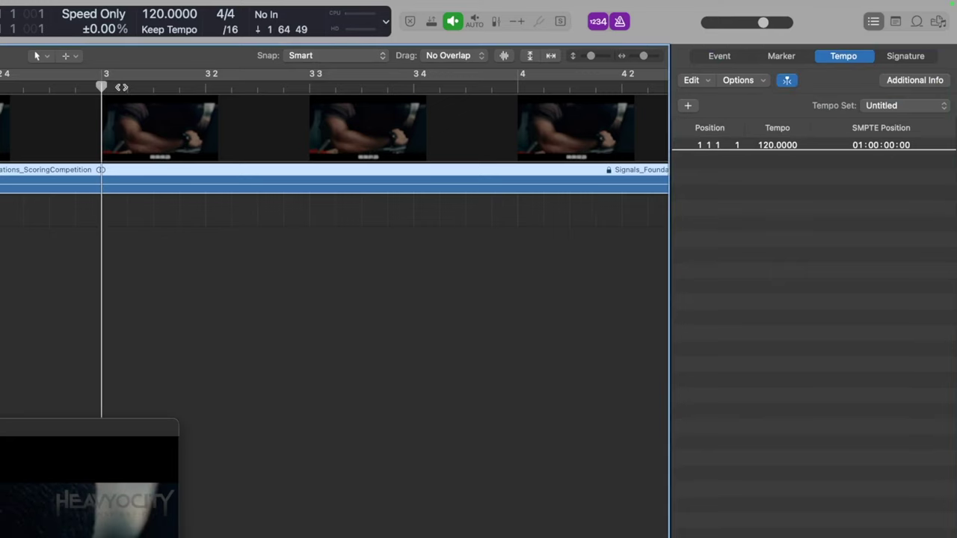
left_click(689, 107)
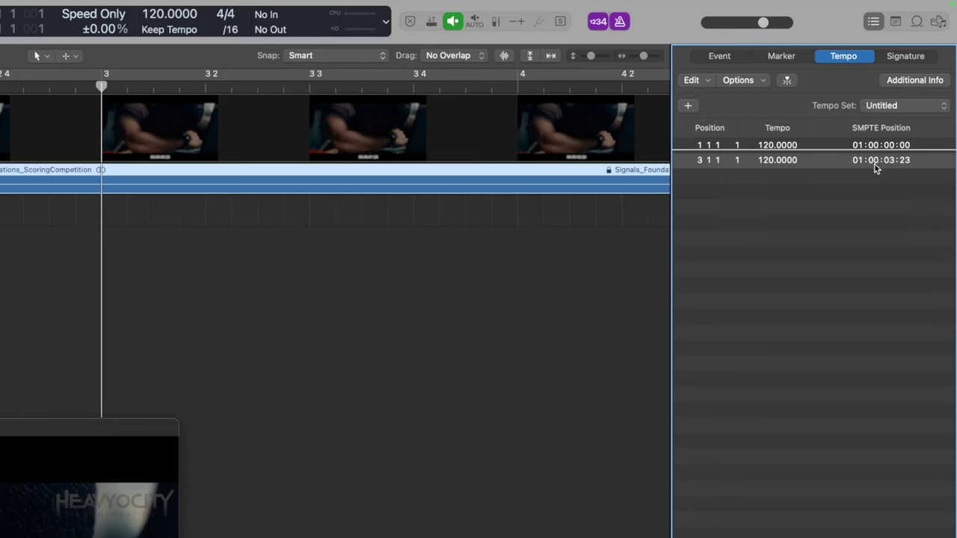
double_click(873, 164)
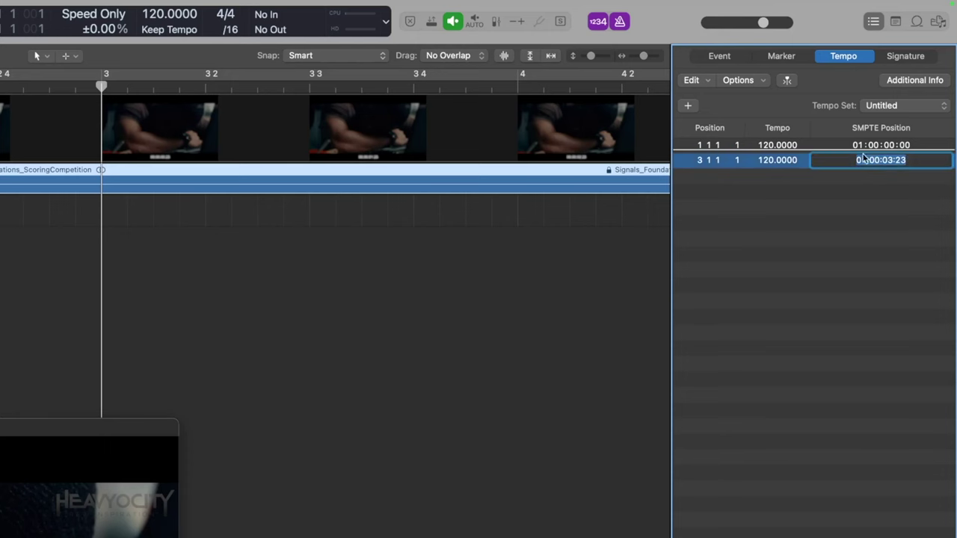
key("super+v")
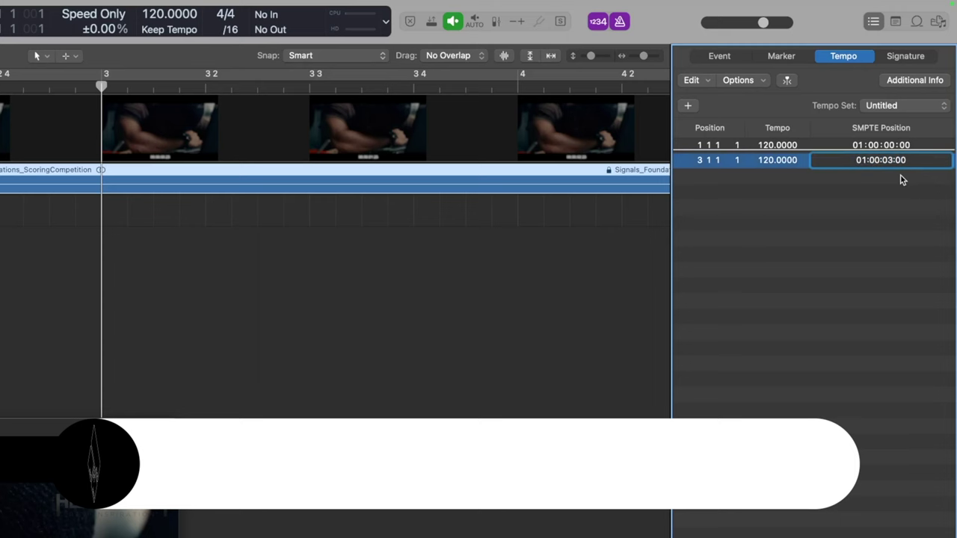
key("Return")
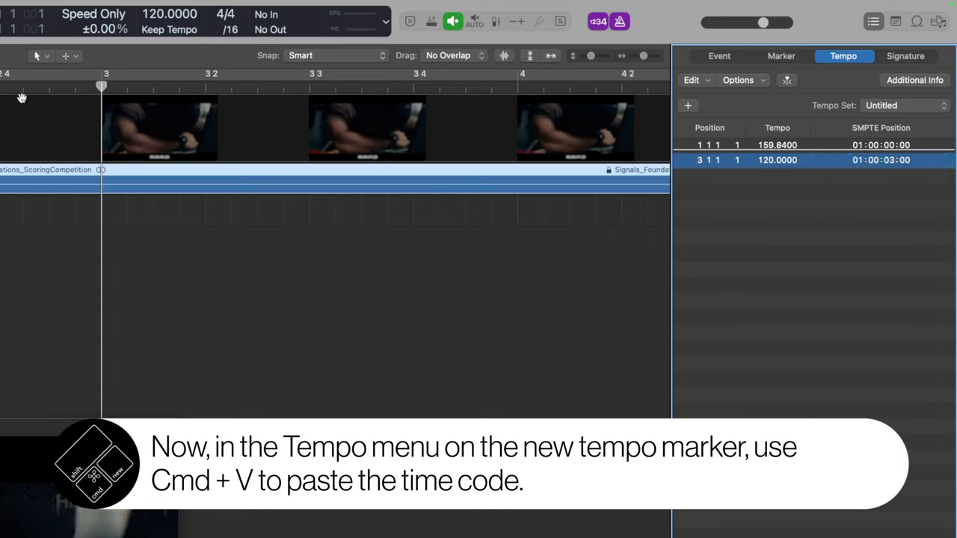
left_click(100, 87)
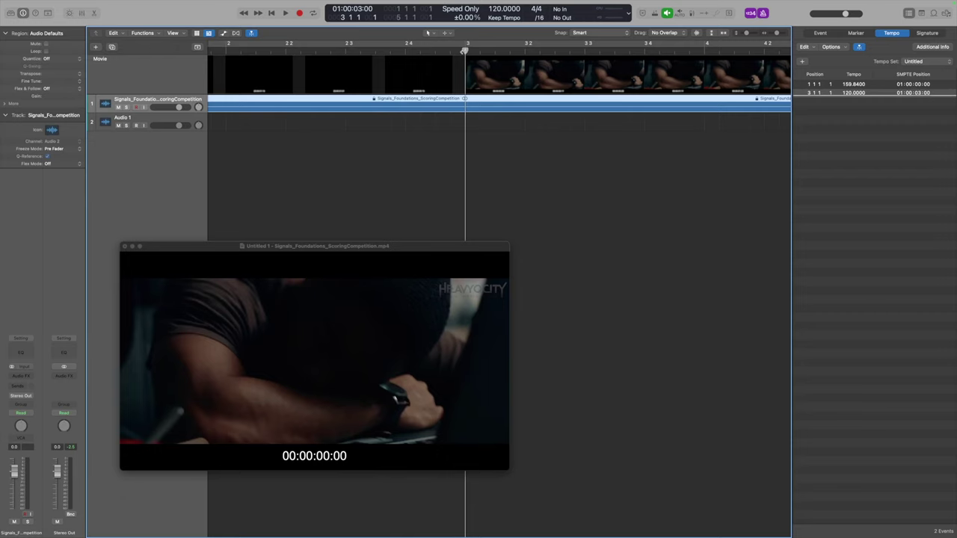
key("super+Left")
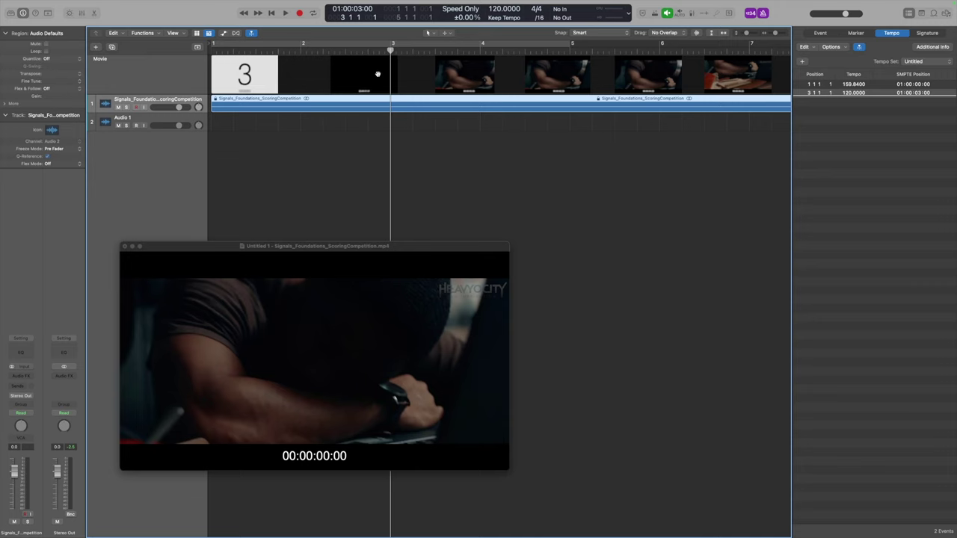
key("Return")
key("space")
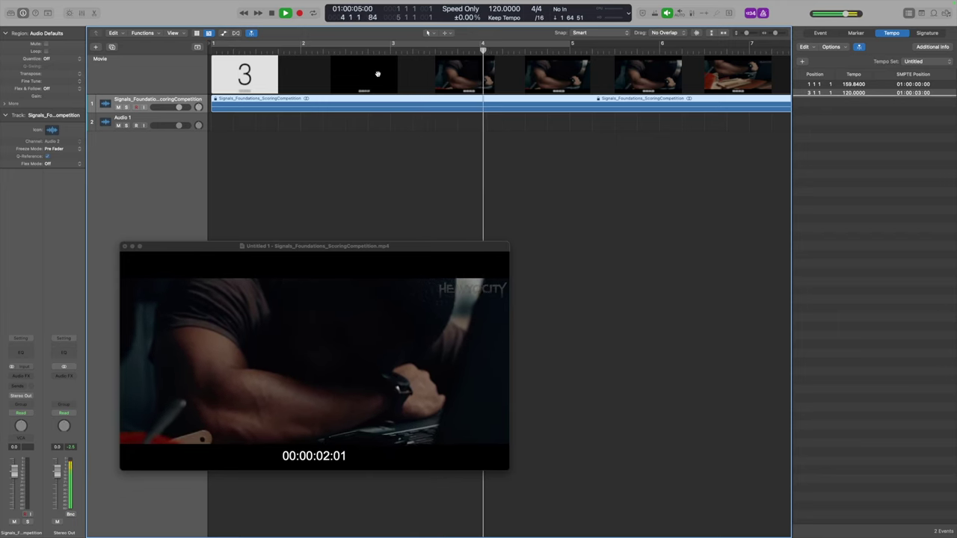
key("space")
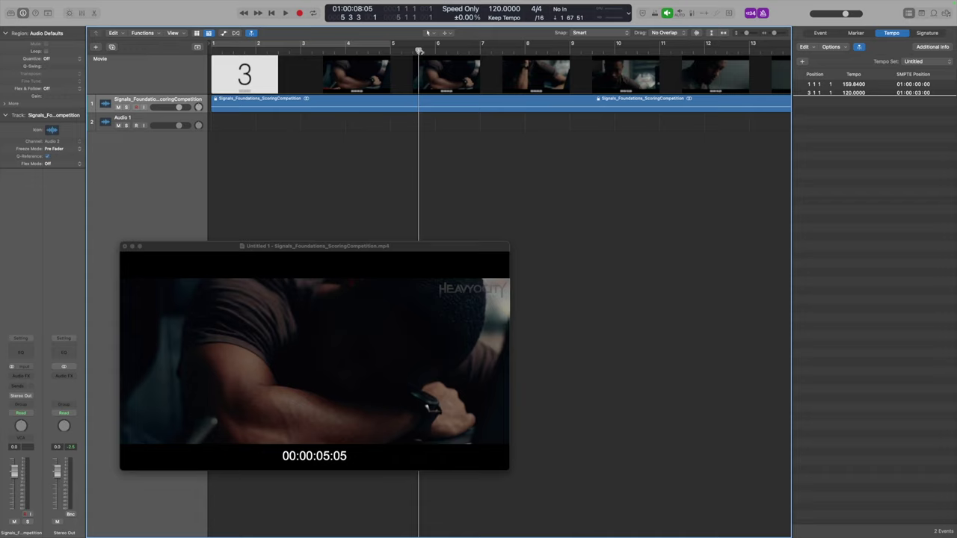
Scrub the movie forward and park the playhead at 01:00:15:17 near bar 9.
mouse_move(419, 52)
left_mouse_down()
mouse_move(607, 64)
mouse_move(576, 64)
mouse_move(587, 65)
left_mouse_up()
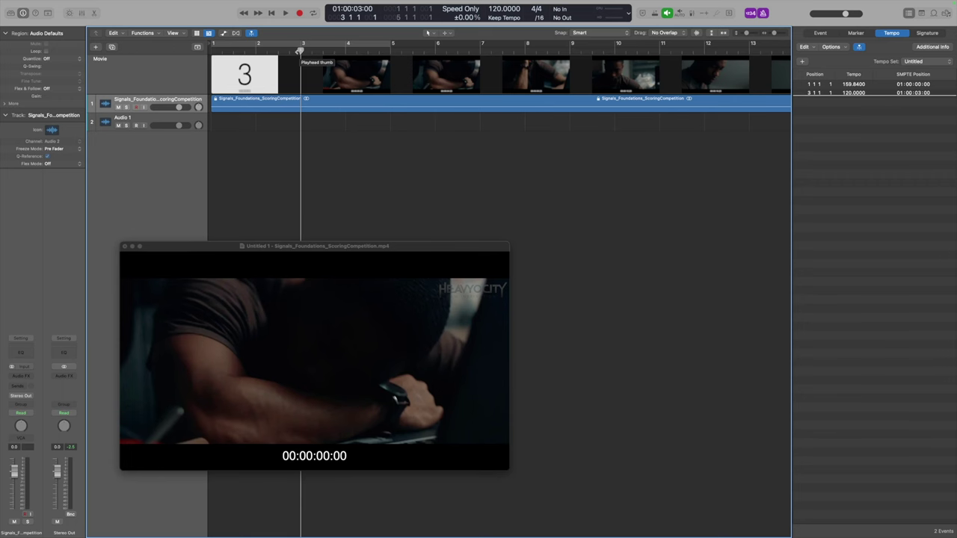
left_click(584, 51)
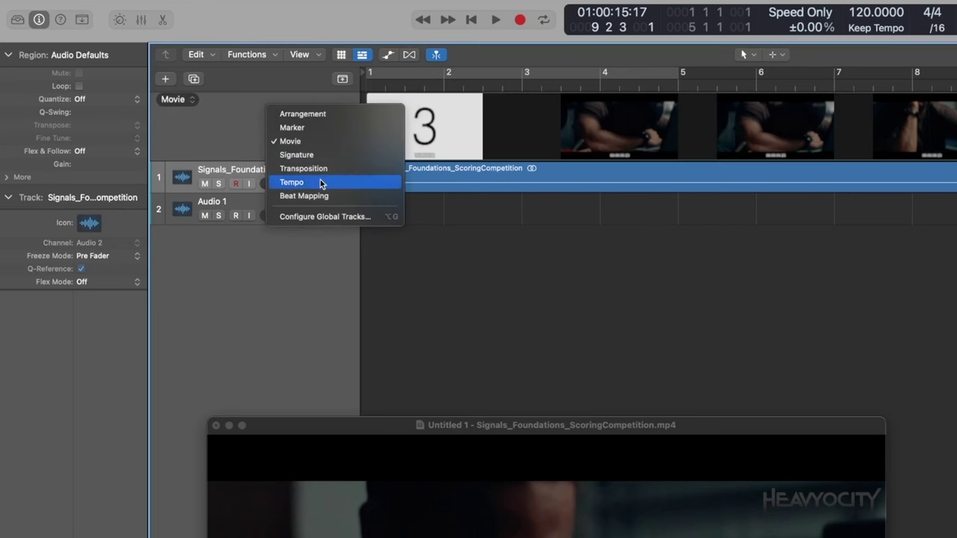
Add the Tempo global track showing 159.84 dropping to 120, and reposition the playhead.
left_click(321, 182)
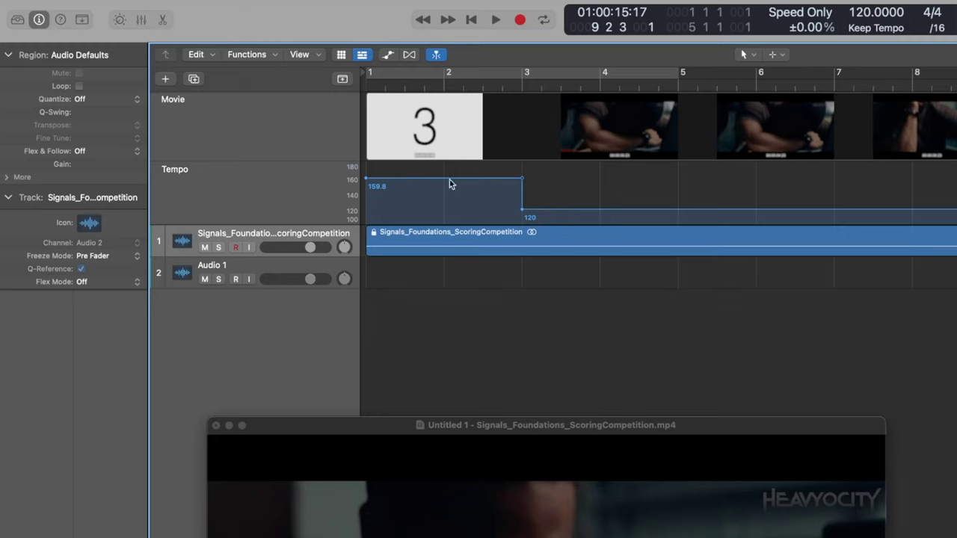
left_click(446, 80)
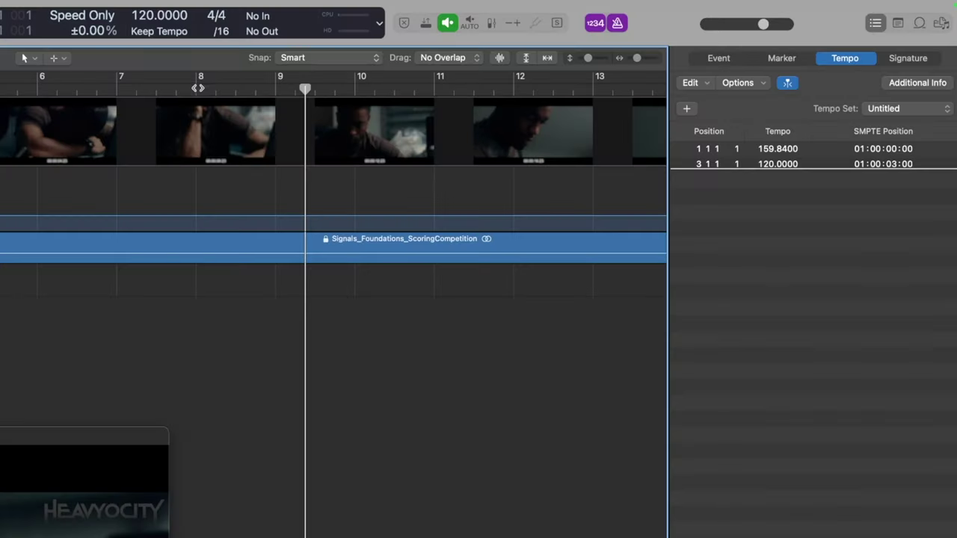
Add a 5/4 time signature at bar 8 and a 4/4 return at bar 9.
left_click(902, 60)
left_click(688, 111)
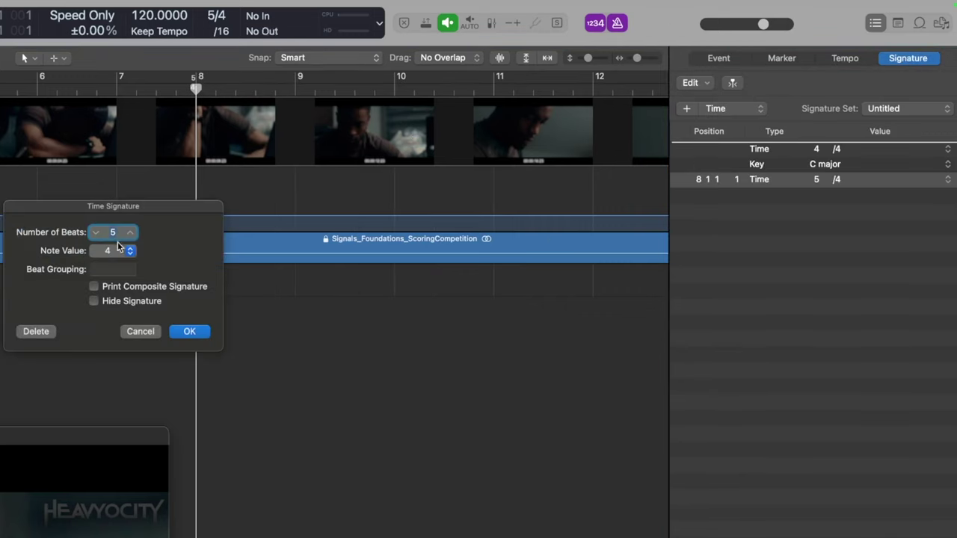
left_click(192, 333)
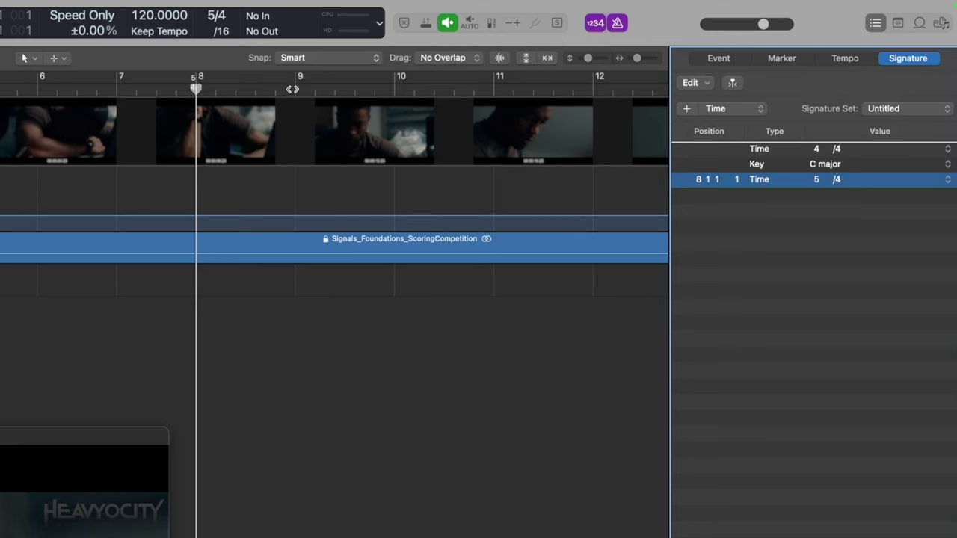
left_click(688, 109)
type("4")
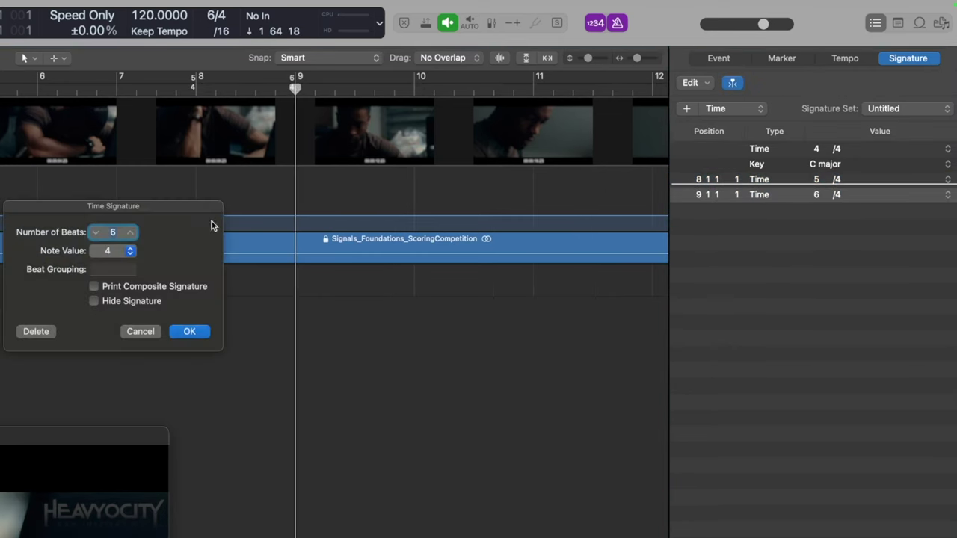
left_click(190, 331)
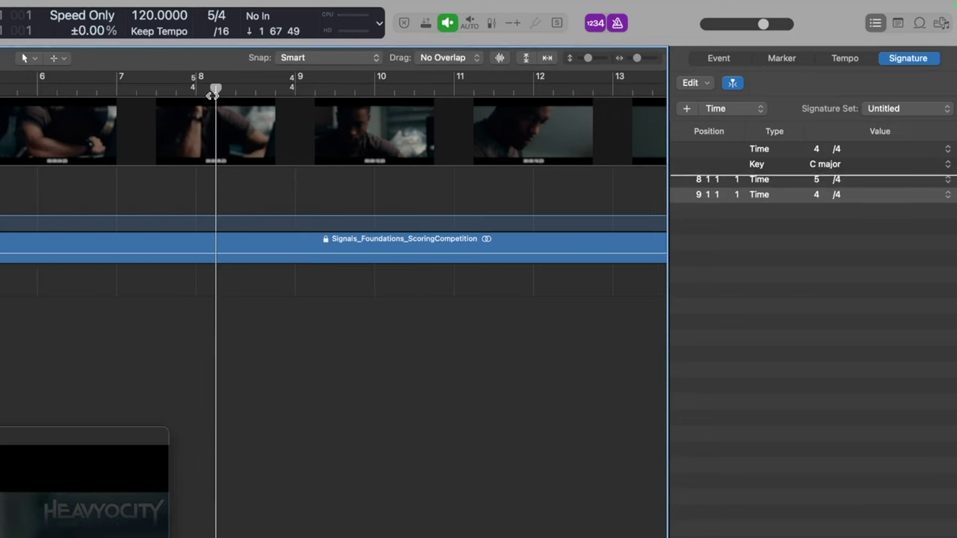
left_click_drag(222, 94, 307, 99)
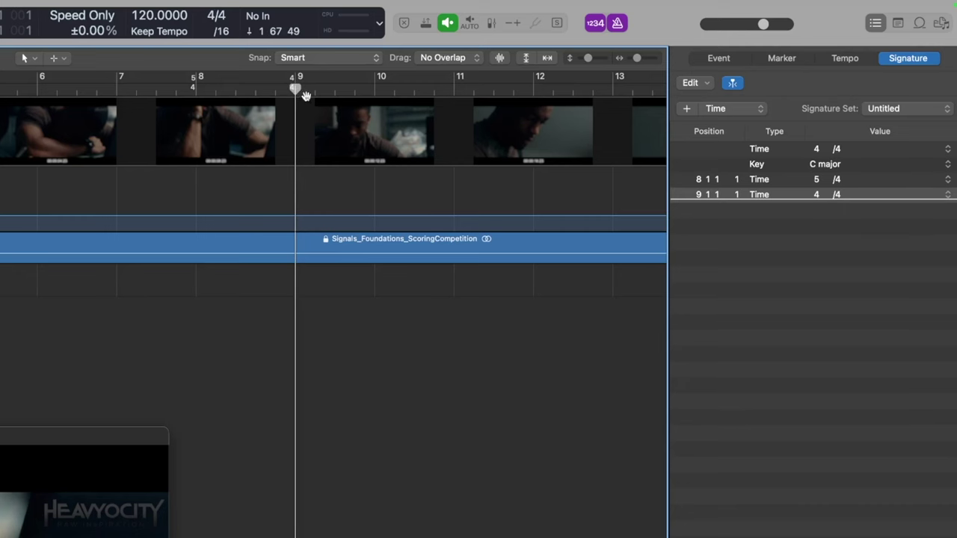
Pin the bar 9 tempo event to 01:00:15:17 so bars 3–8 run at 117.9147.
left_click(843, 60)
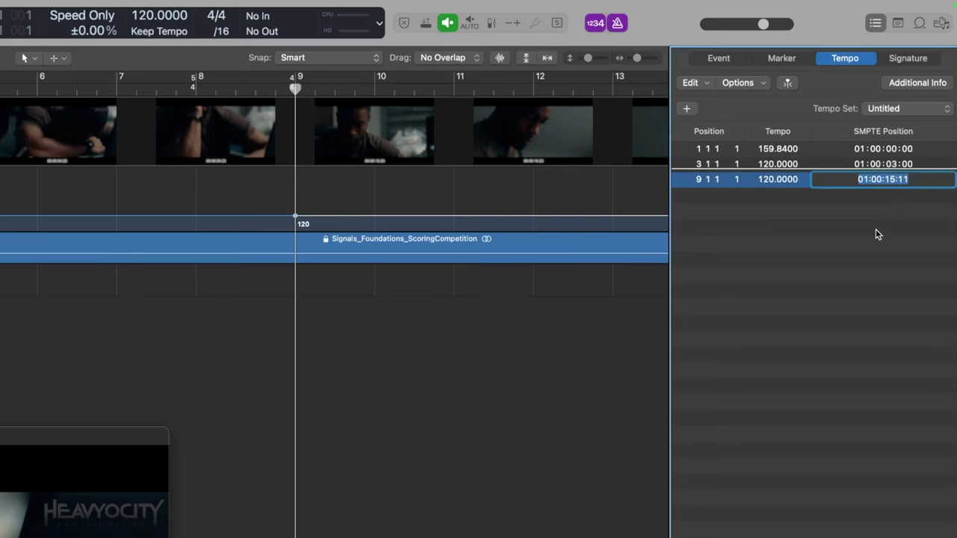
type("01:00:15:17")
key("Return")
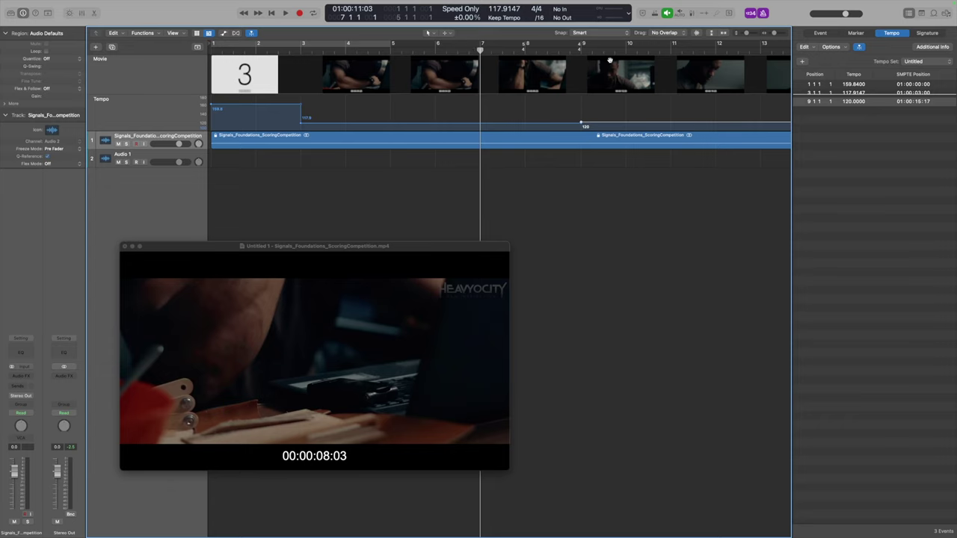
key("space")
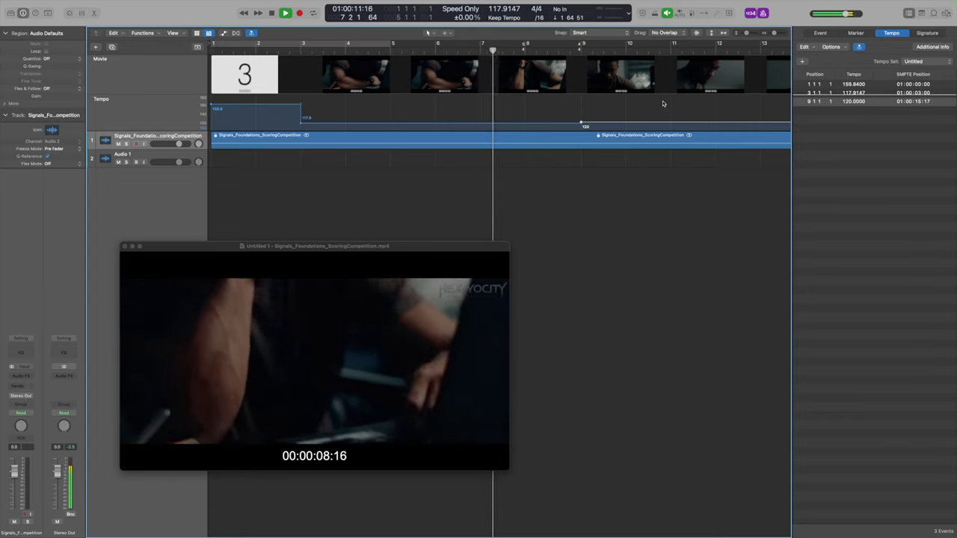